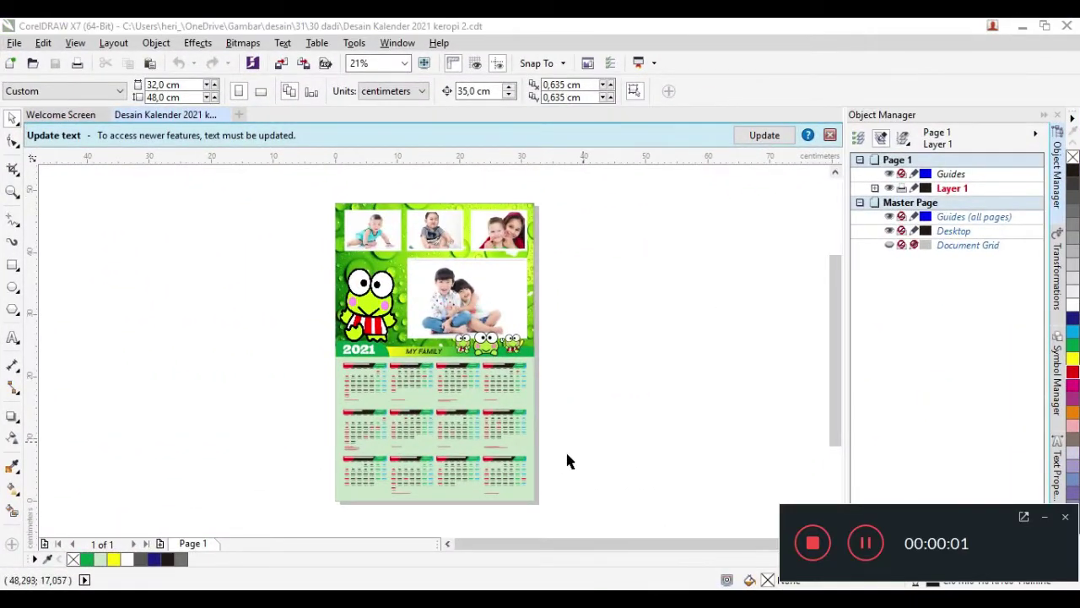
Zoom from 21% to 37% and pan to the top of the calendar page.
left_click_drag(177, 518, 72, 532)
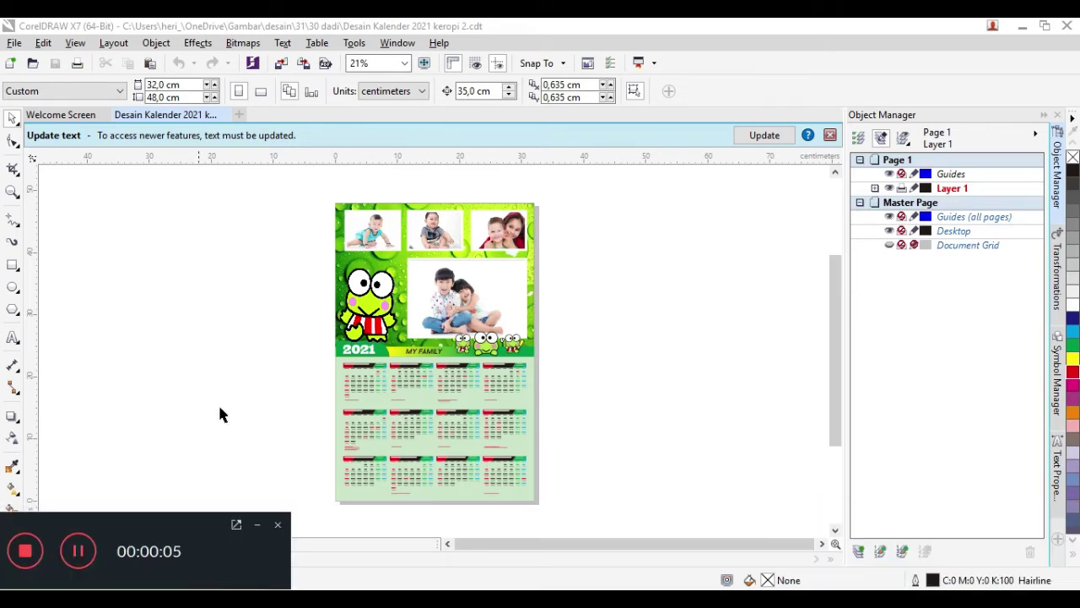
scroll(365, 264, "up", 2)
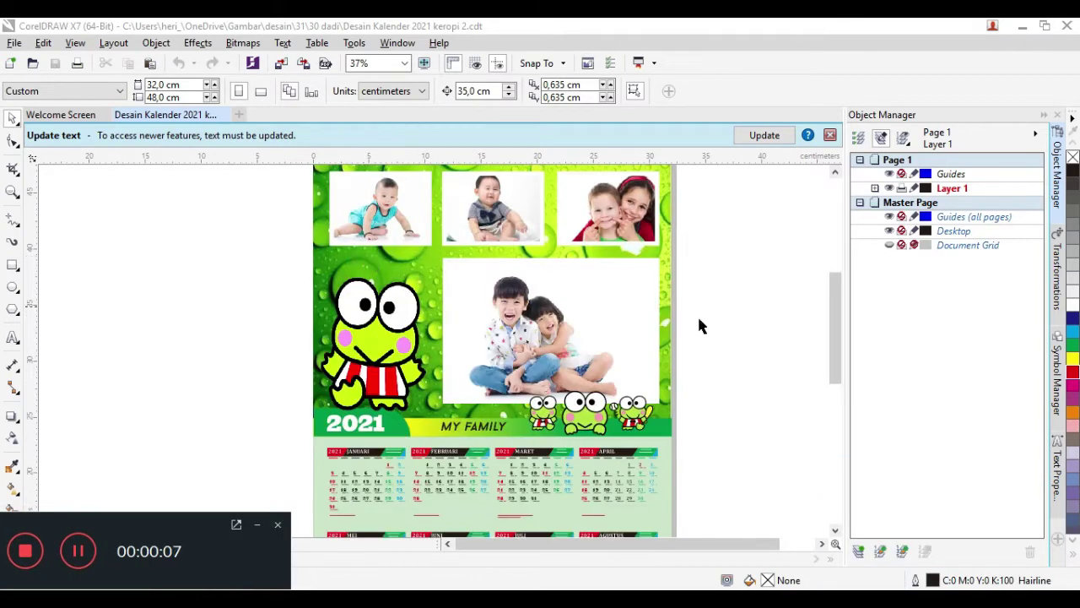
left_click_drag(838, 331, 832, 314)
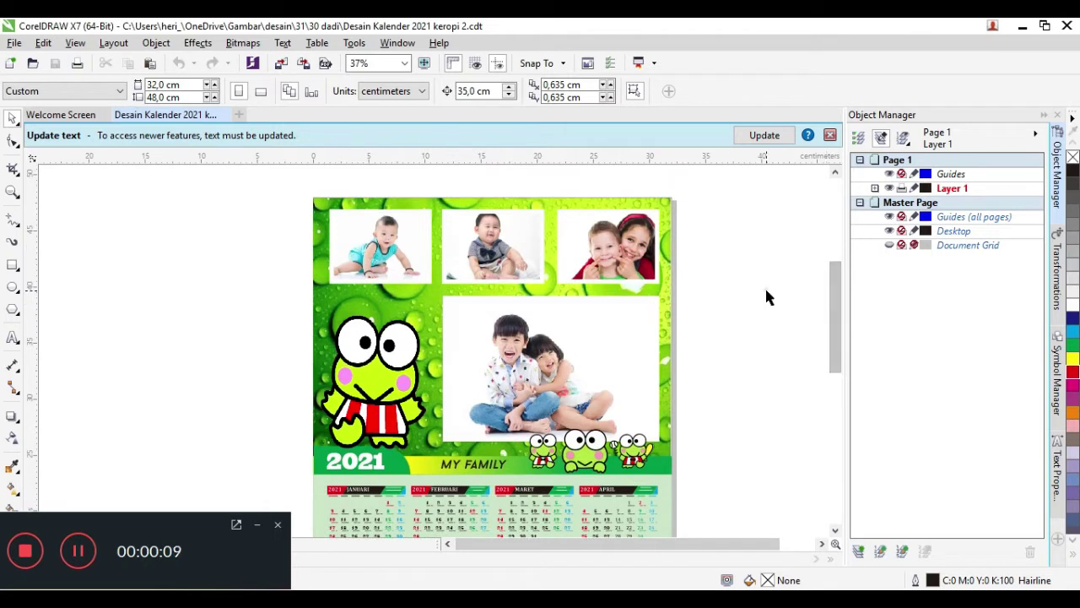
left_click(387, 266)
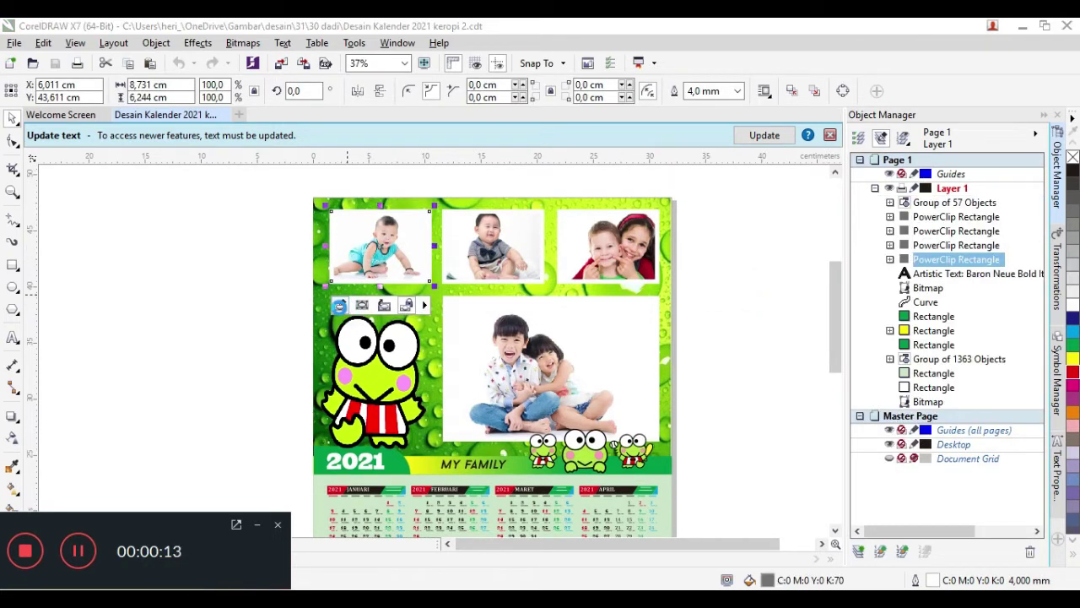
left_click(338, 306)
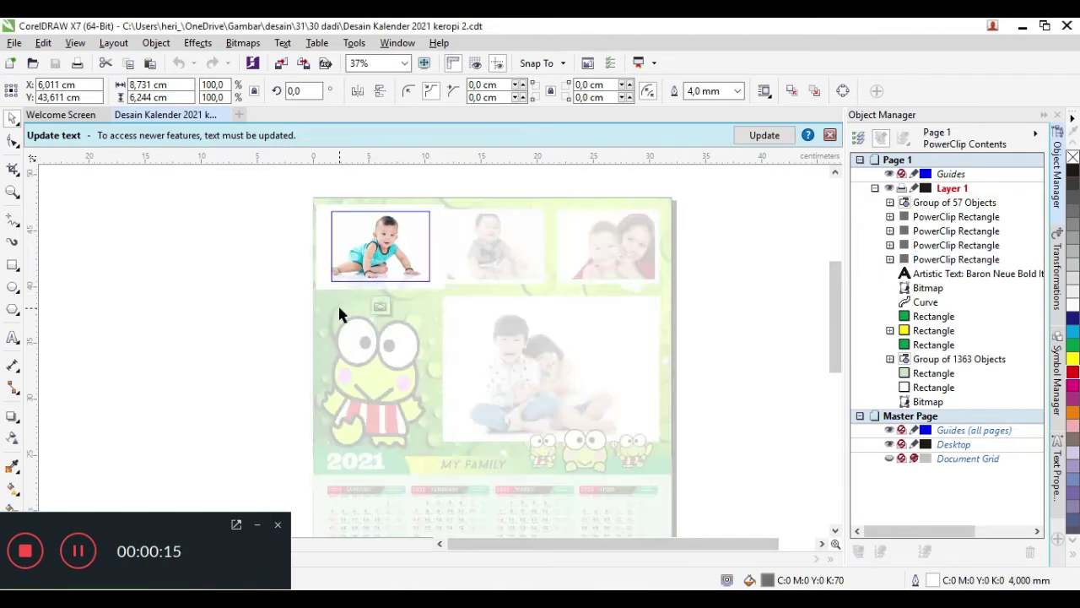
left_click(354, 260)
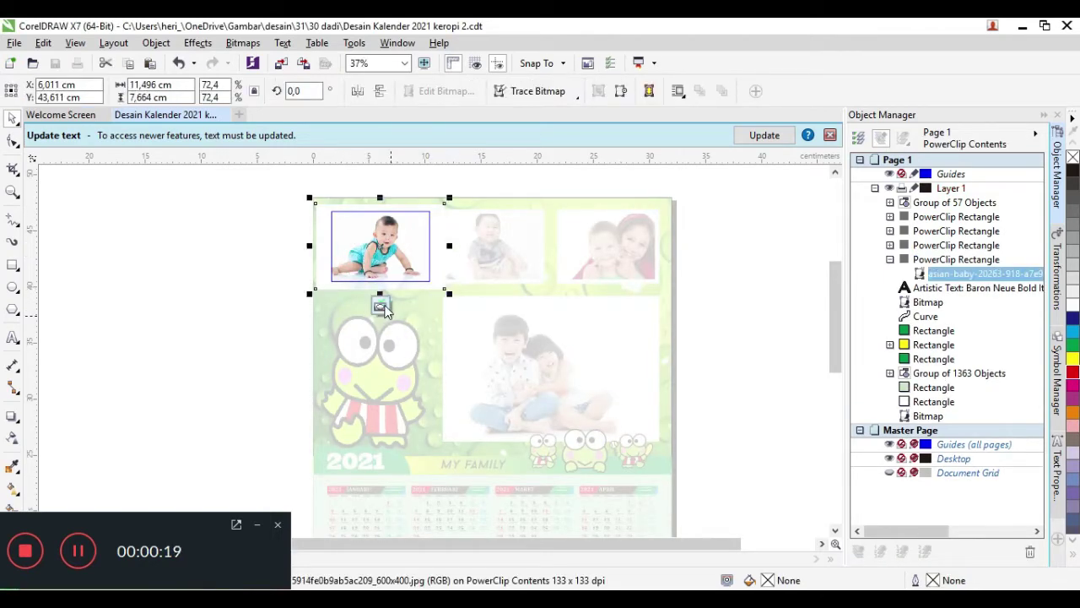
left_click(380, 307)
left_click(475, 268)
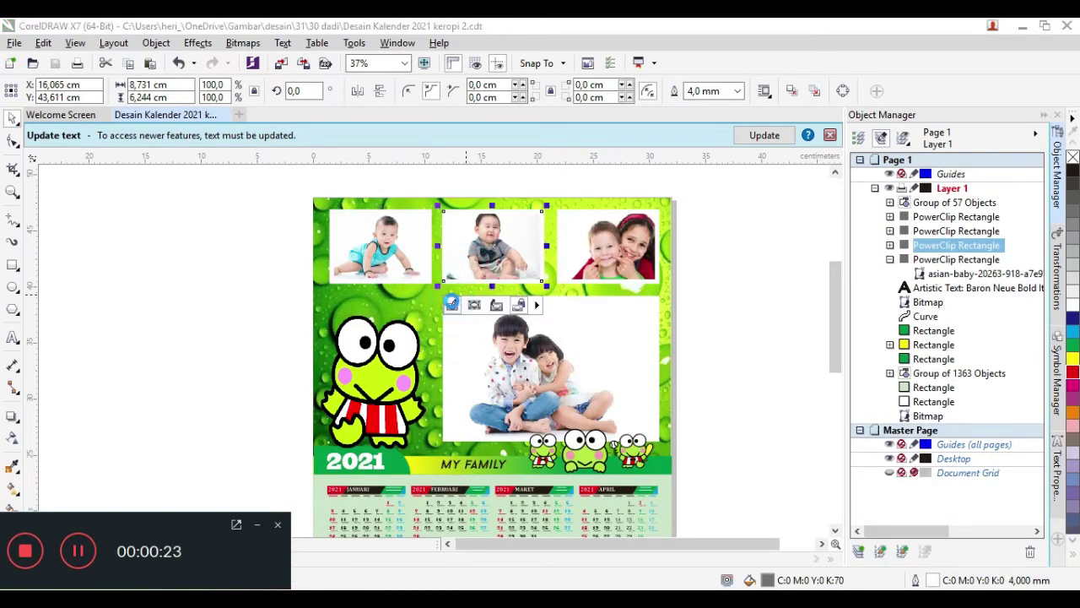
left_click(451, 304)
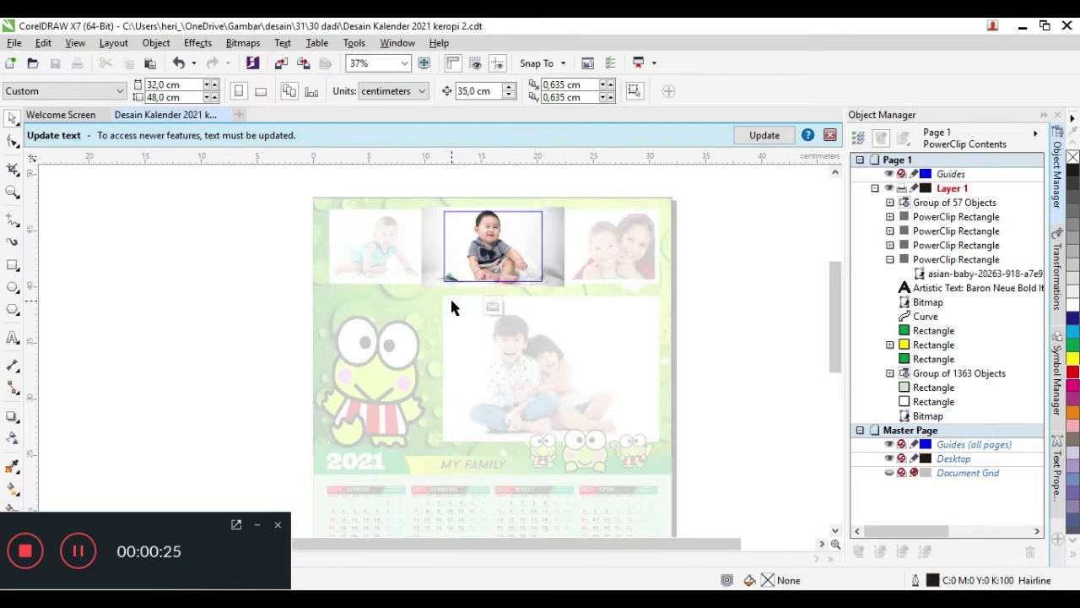
left_click(490, 309)
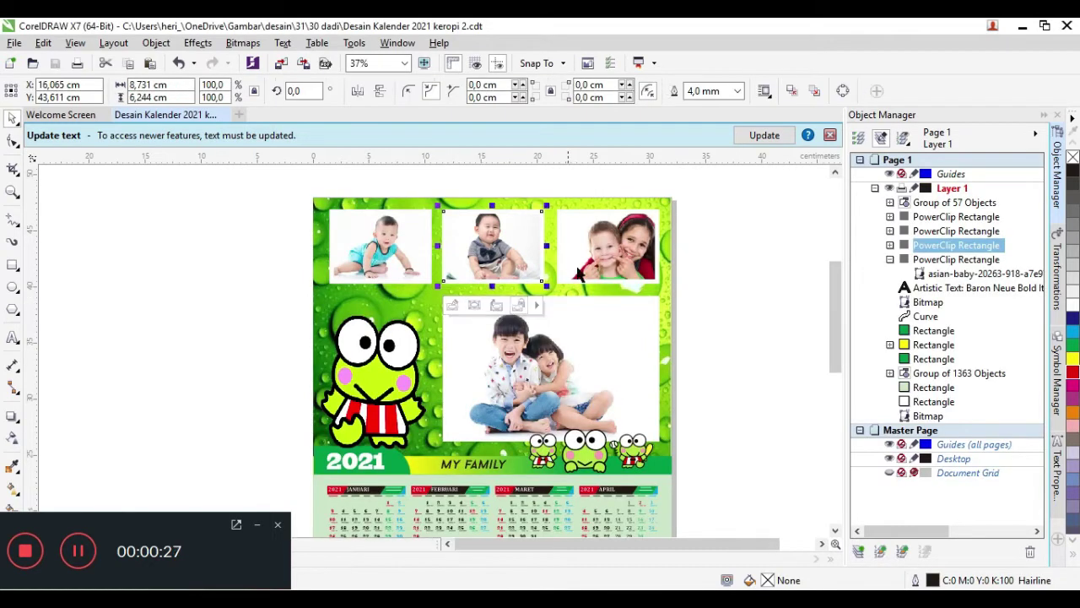
left_click(593, 255)
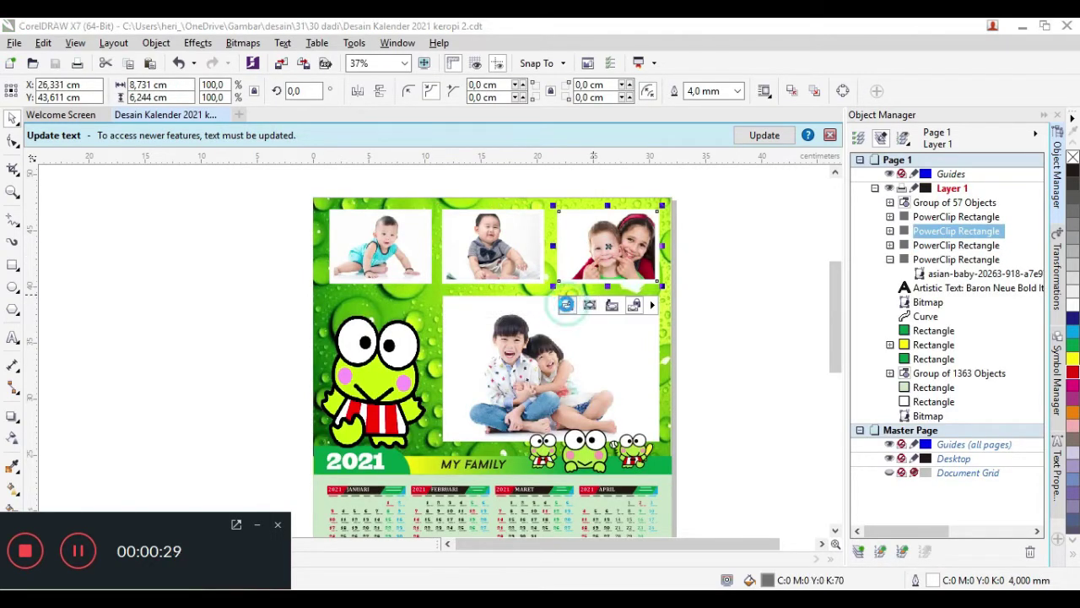
left_click(565, 304)
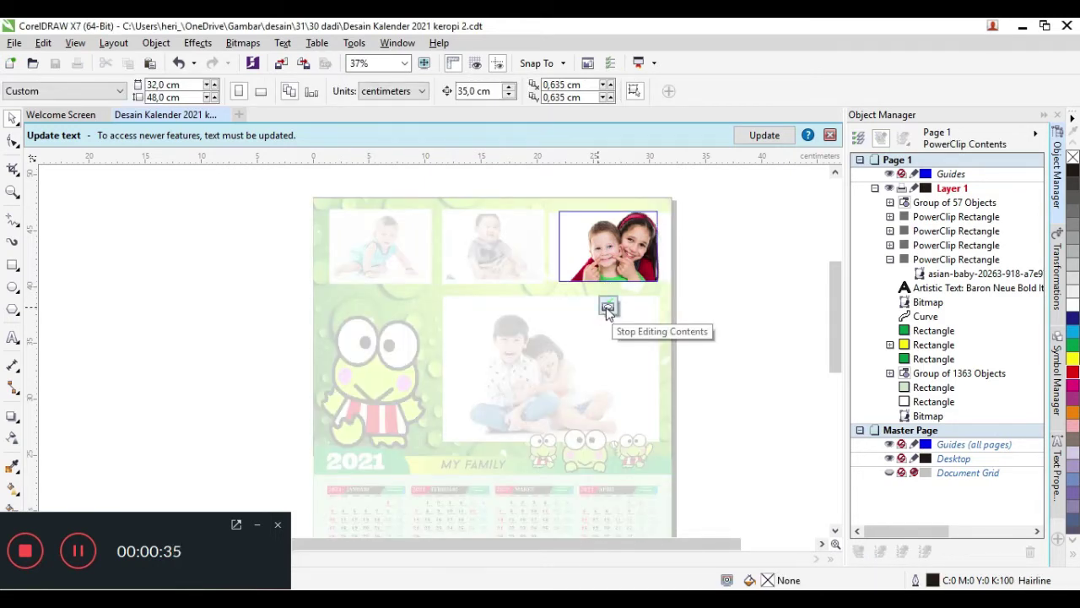
left_click(607, 309)
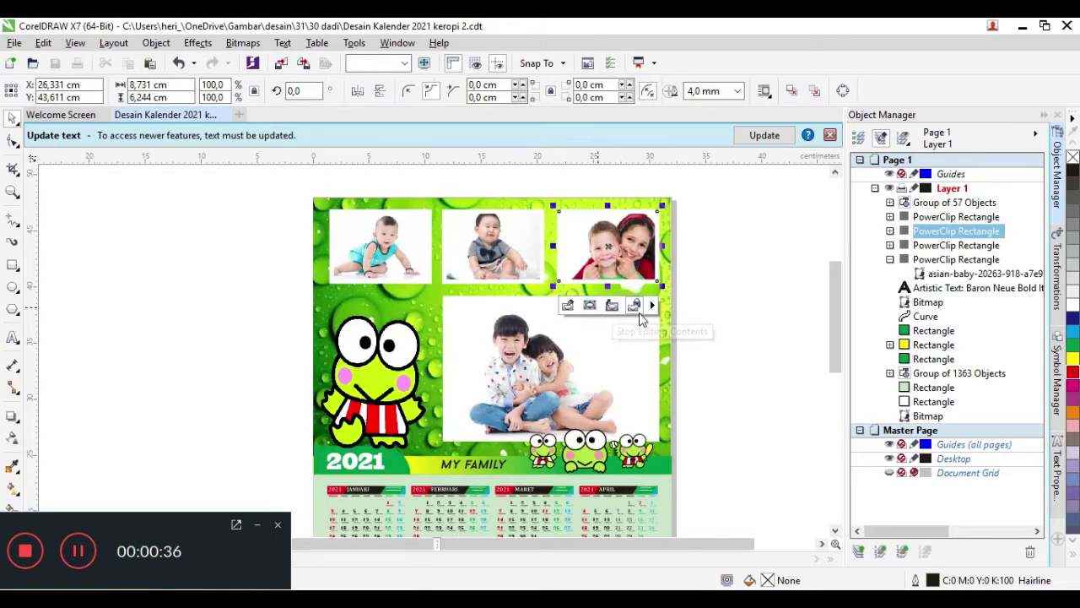
left_click(576, 380)
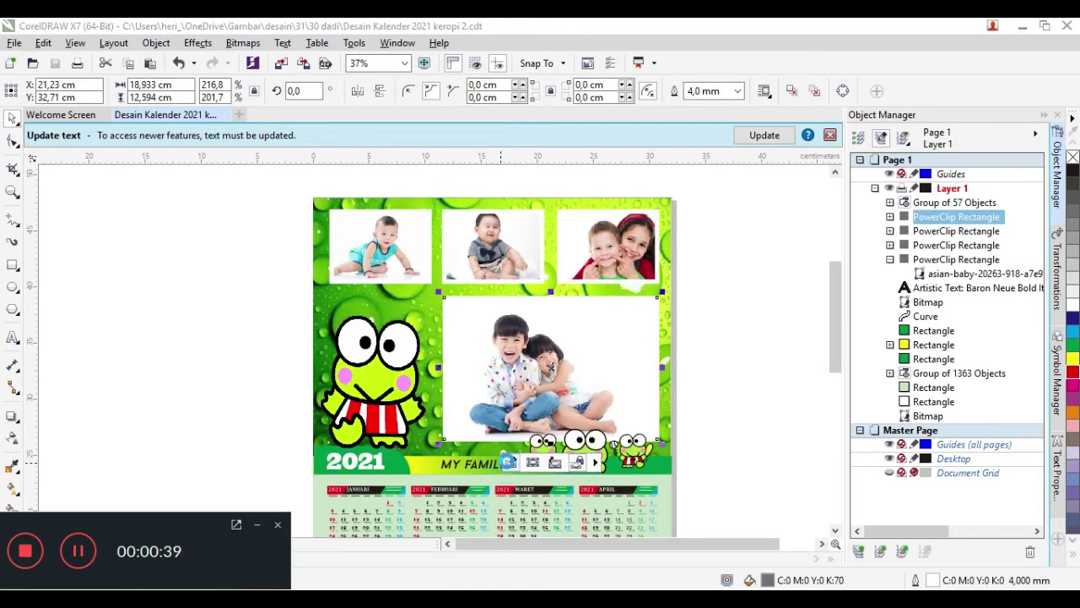
left_click(507, 462)
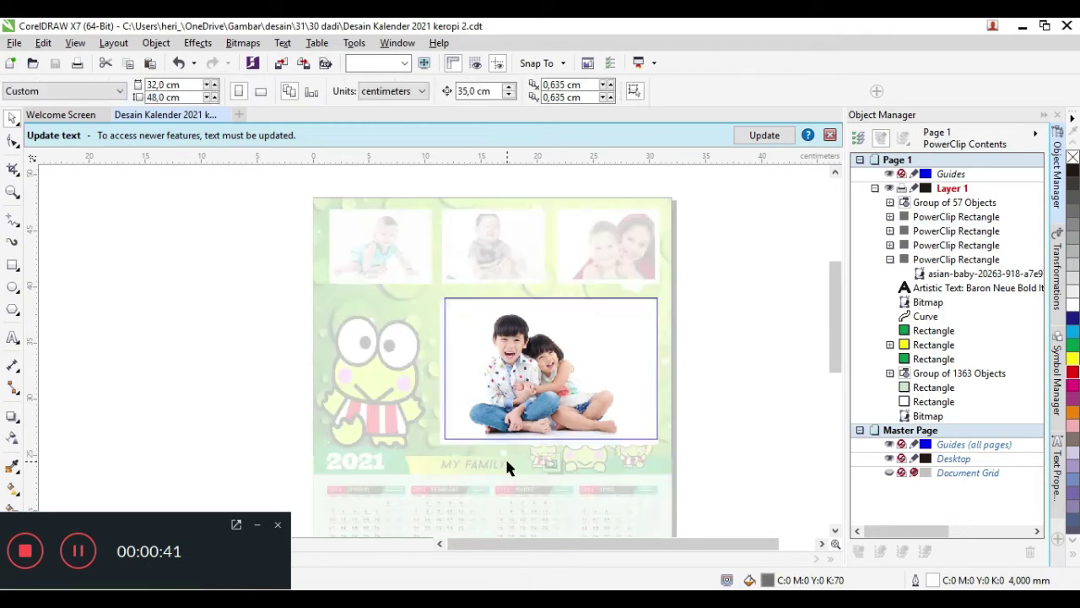
left_click(519, 411)
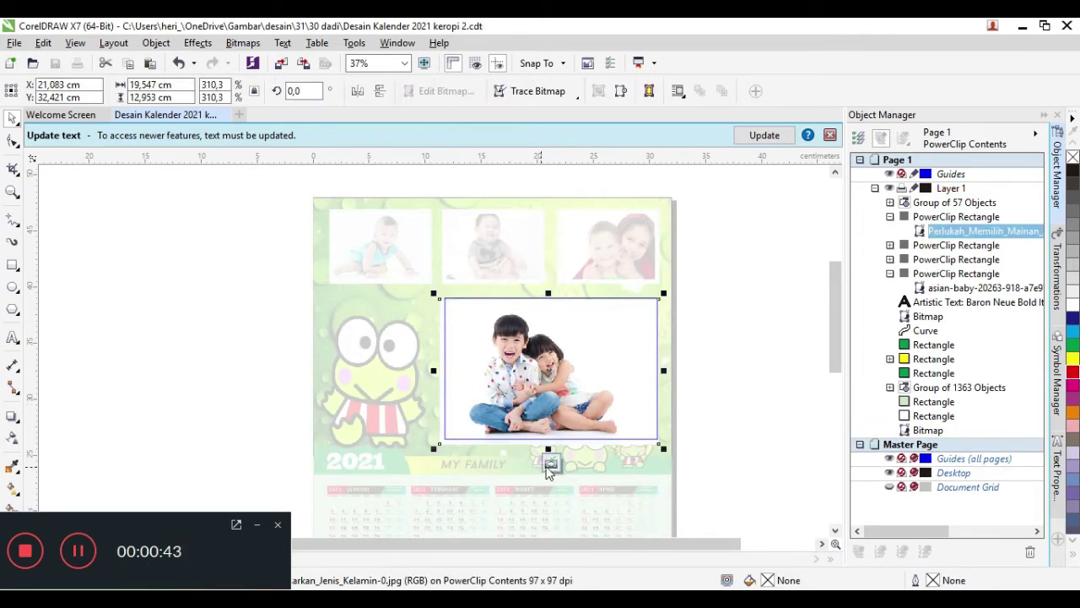
left_click(551, 462)
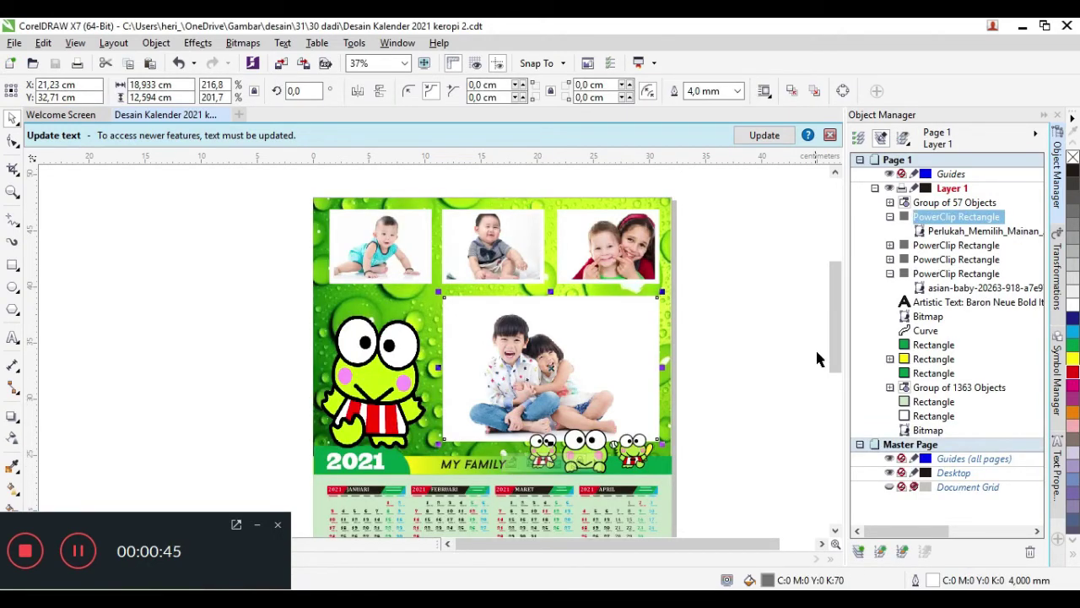
left_click_drag(838, 357, 836, 380)
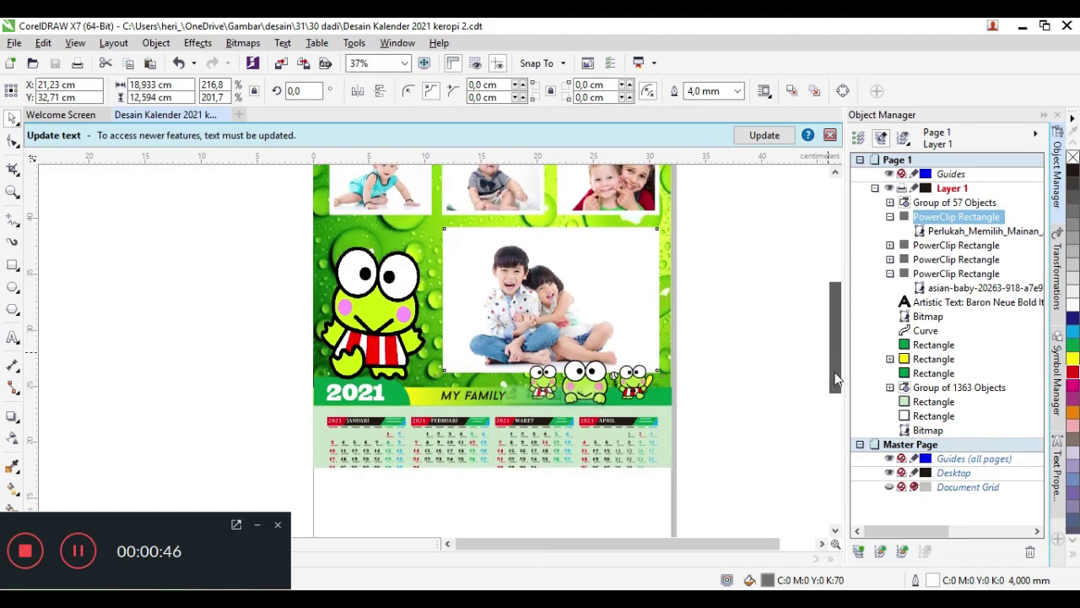
Change the MY FAMILY title font to DomBold BT.
left_click(458, 392)
double_click(456, 391)
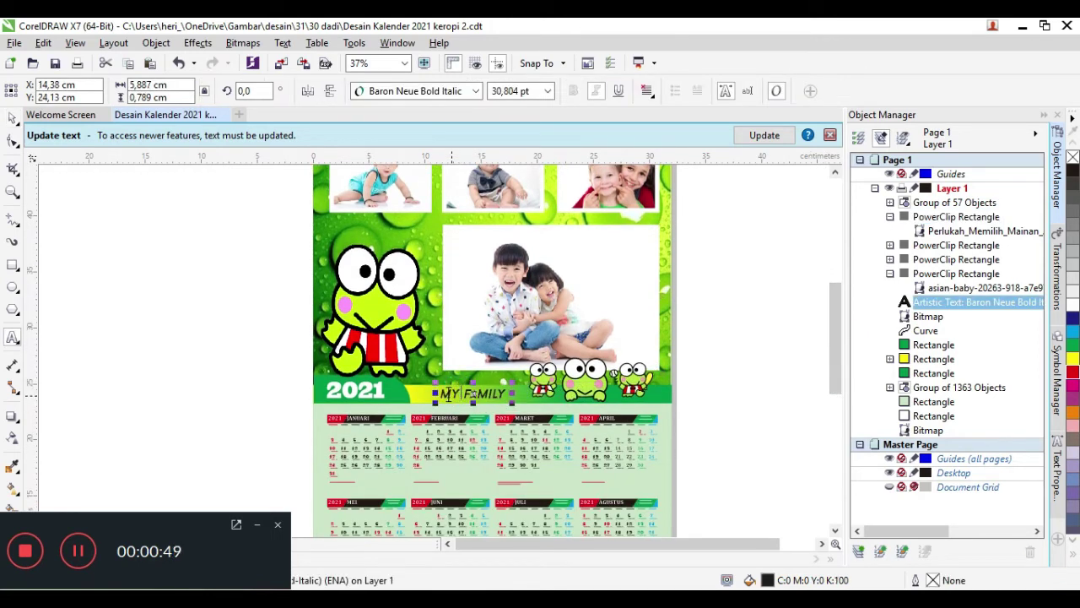
left_click_drag(440, 393, 505, 393)
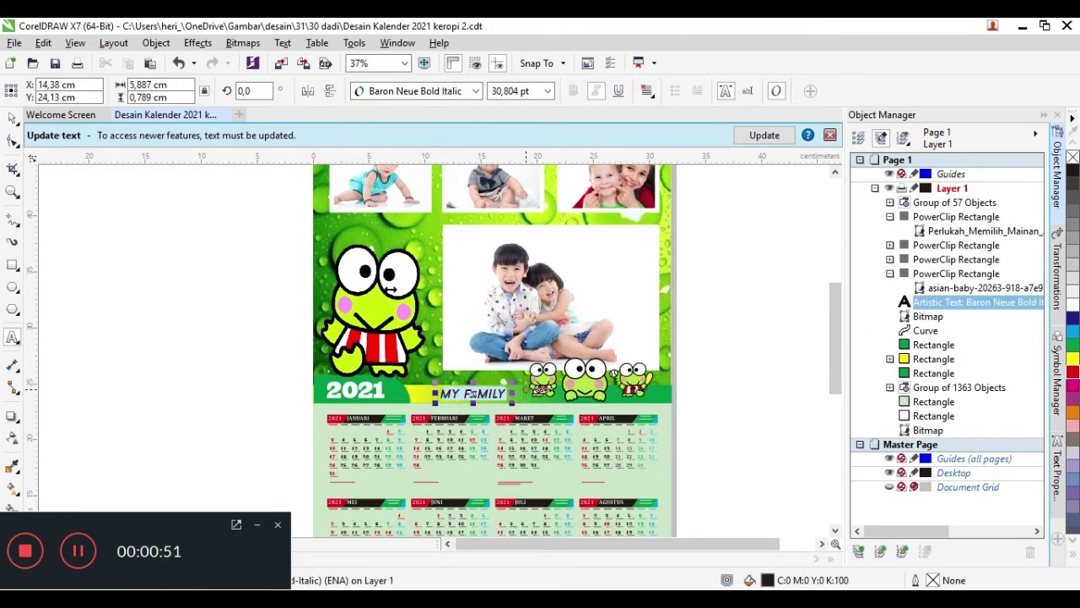
left_click(474, 94)
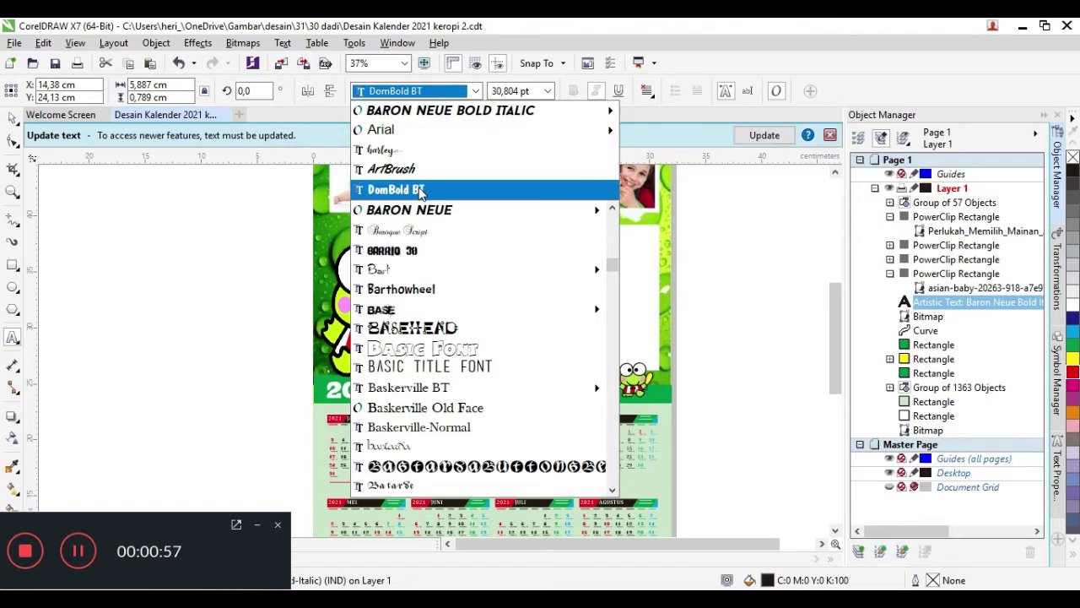
left_click(417, 187)
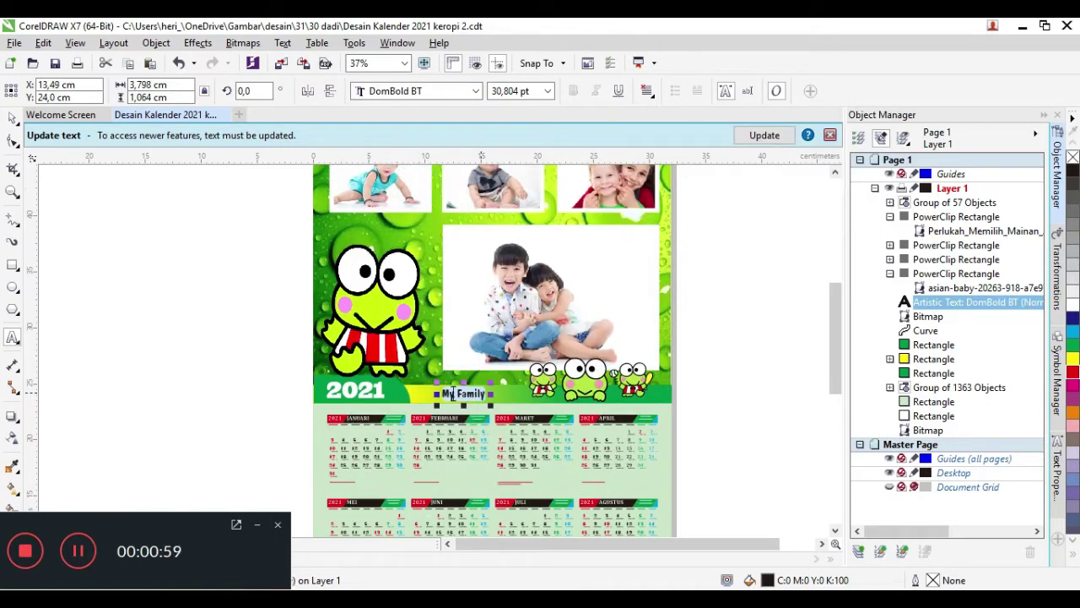
Enlarge the My Family title to about 58 pt and place it beside 2021.
mouse_move(436, 385)
left_mouse_down()
mouse_move(398, 370)
mouse_move(458, 392)
left_mouse_up()
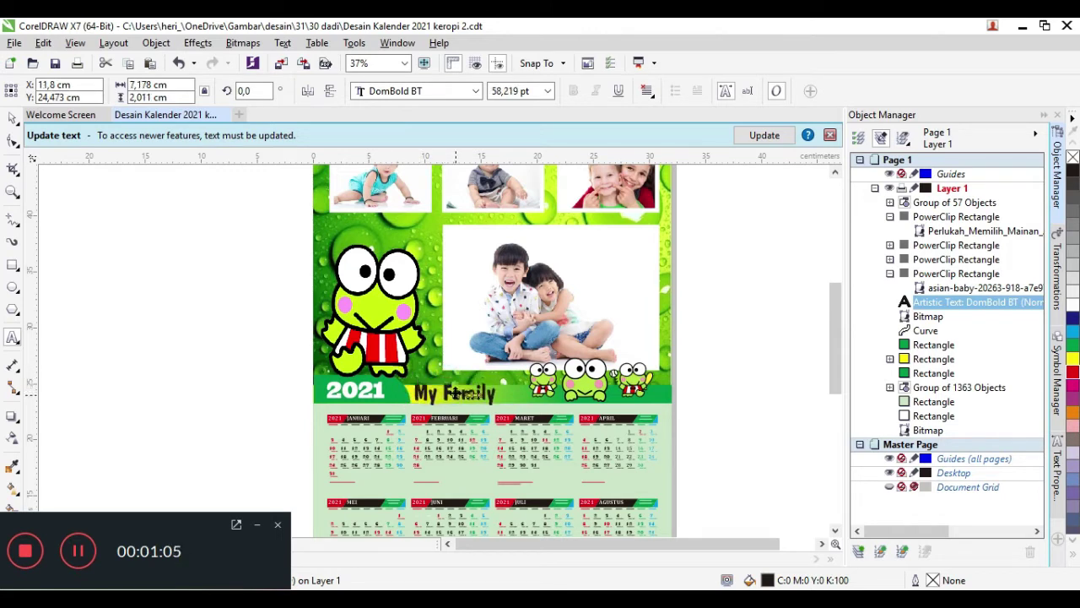
left_click_drag(456, 393, 454, 391)
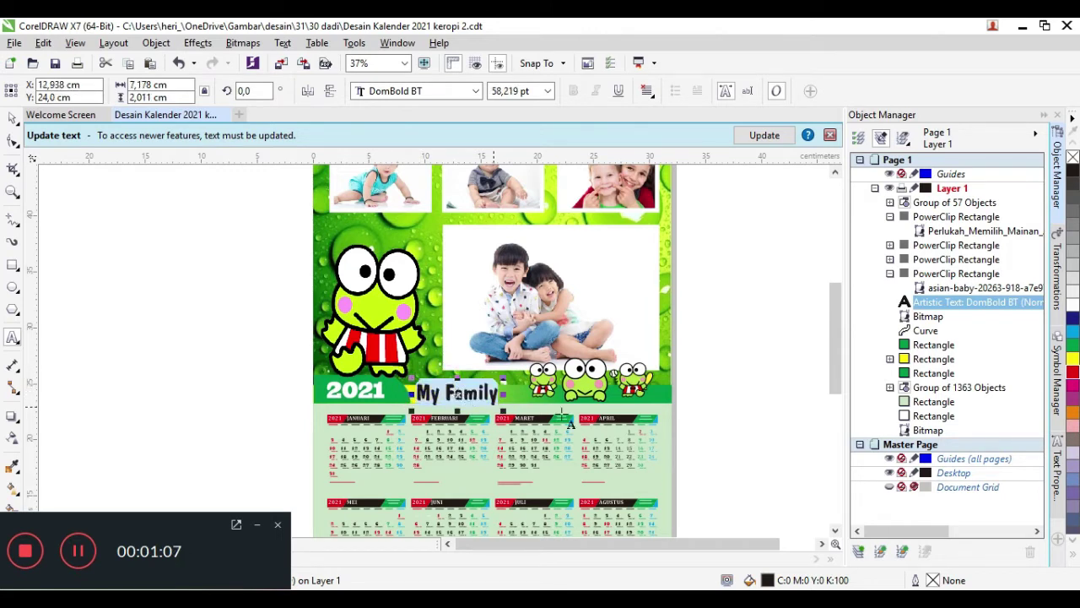
left_click(215, 335)
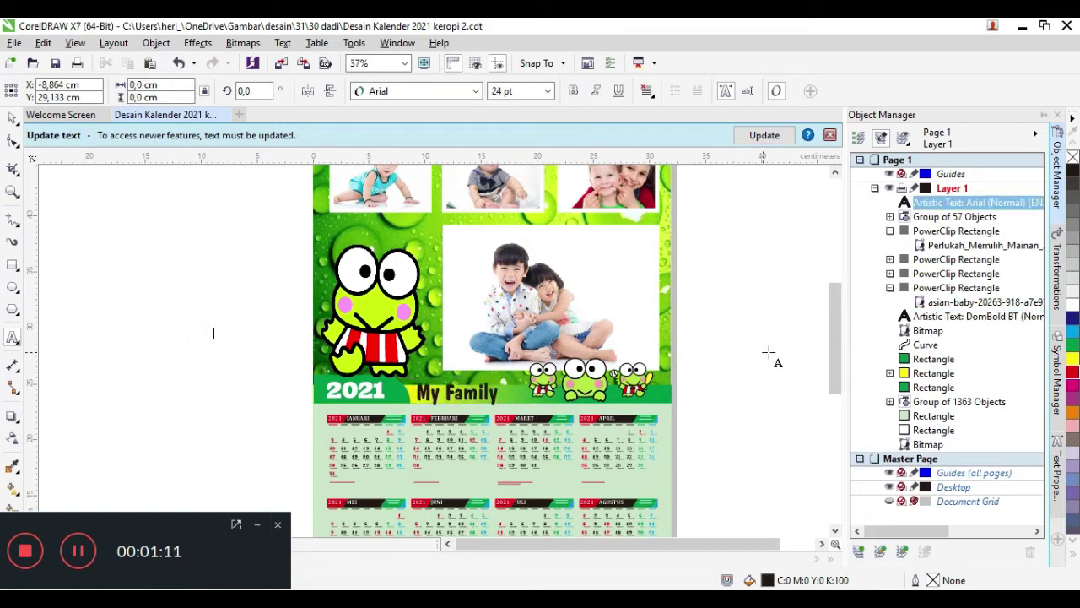
left_click_drag(831, 356, 823, 390)
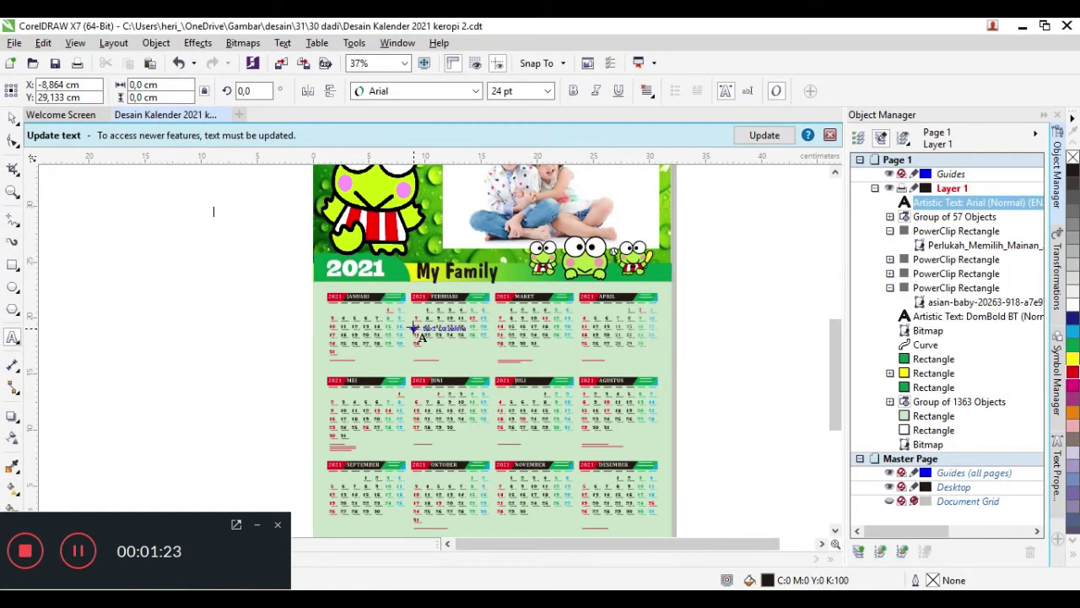
scroll(352, 311, "up", 1)
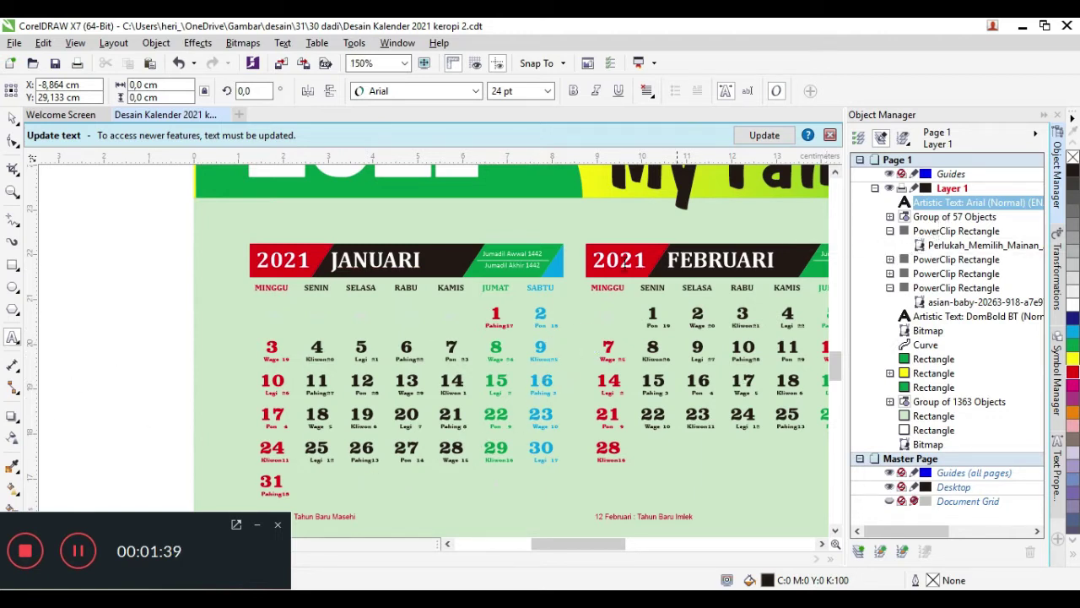
left_click(12, 119)
left_click(447, 270)
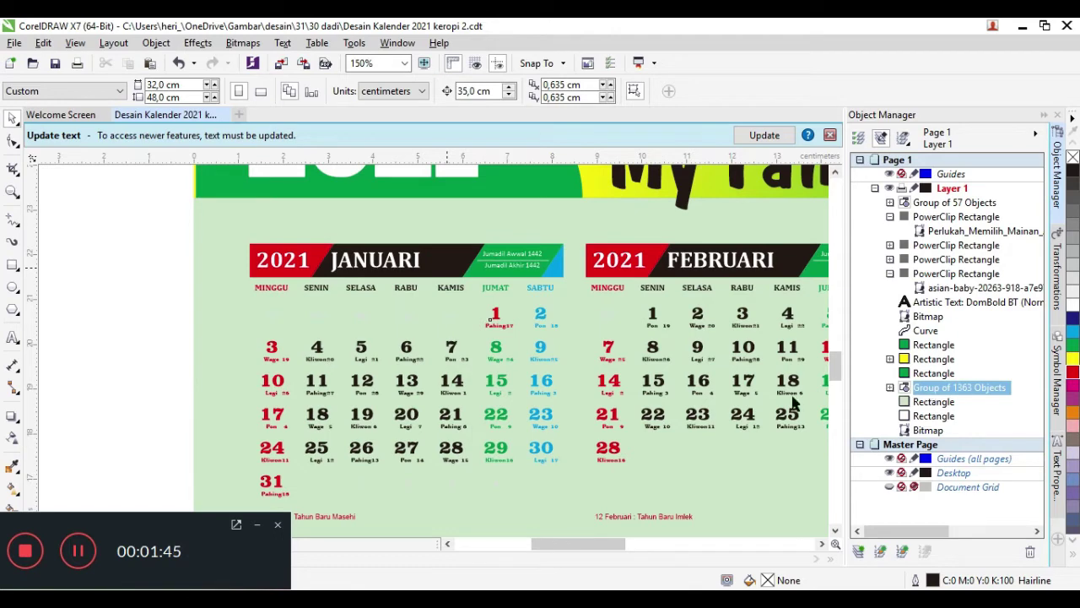
left_click(642, 425)
scroll(642, 425, "down", 2)
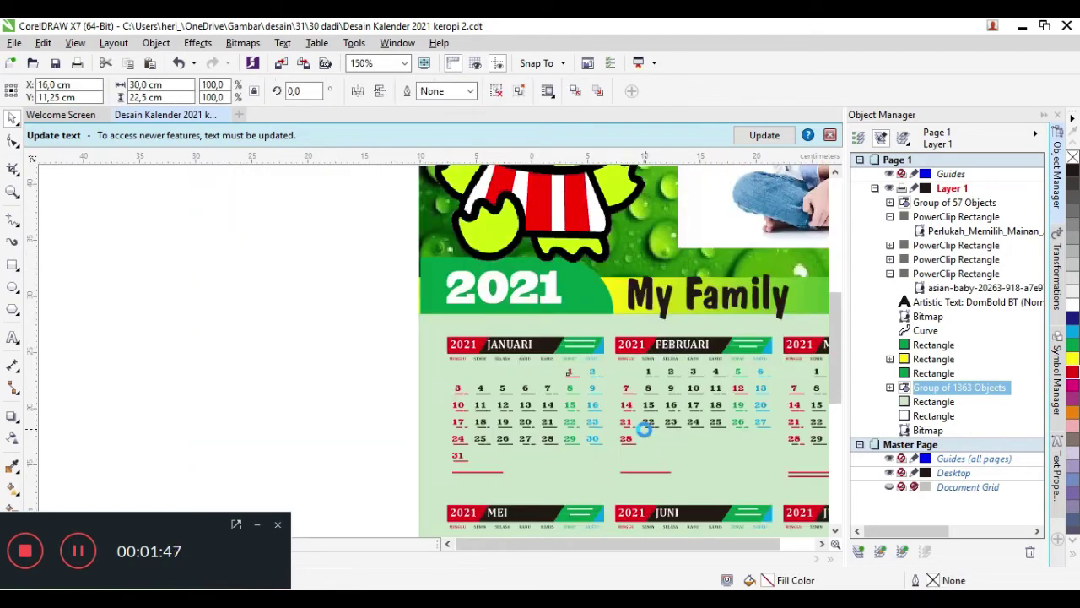
scroll(643, 425, "down", 2)
scroll(642, 425, "down", 2)
scroll(642, 425, "down", 2)
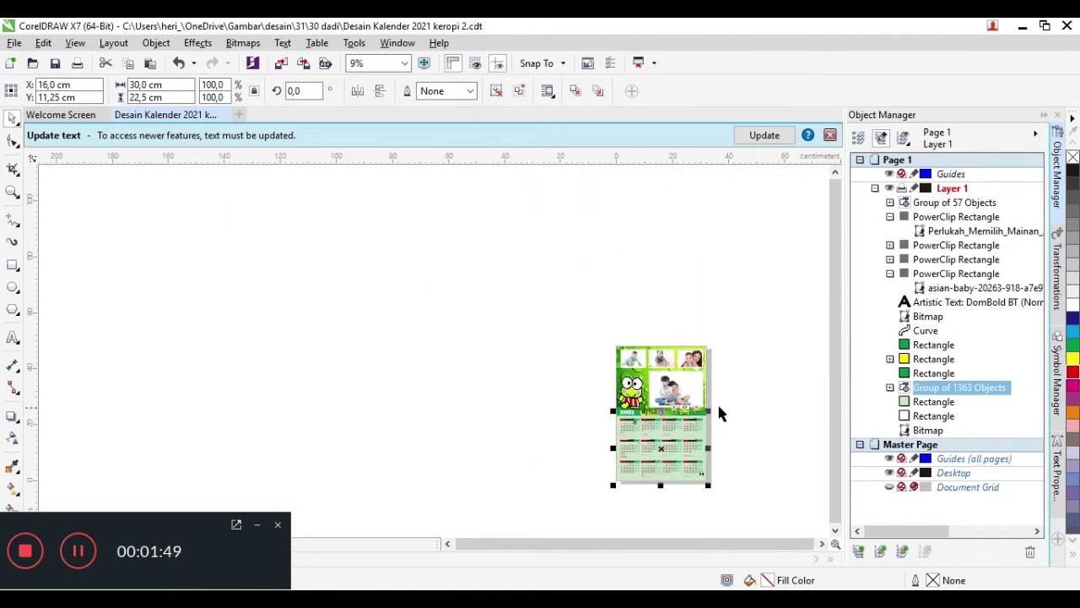
scroll(695, 287, "up", 2)
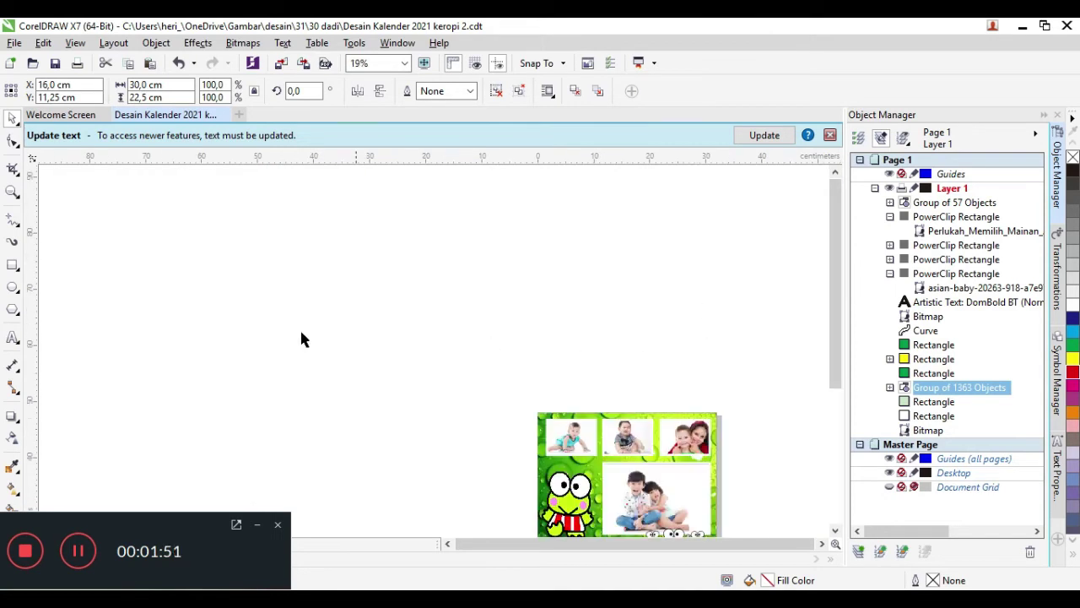
Add the two-line password note above the page and enlarge it to about 88 pt.
left_click(12, 337)
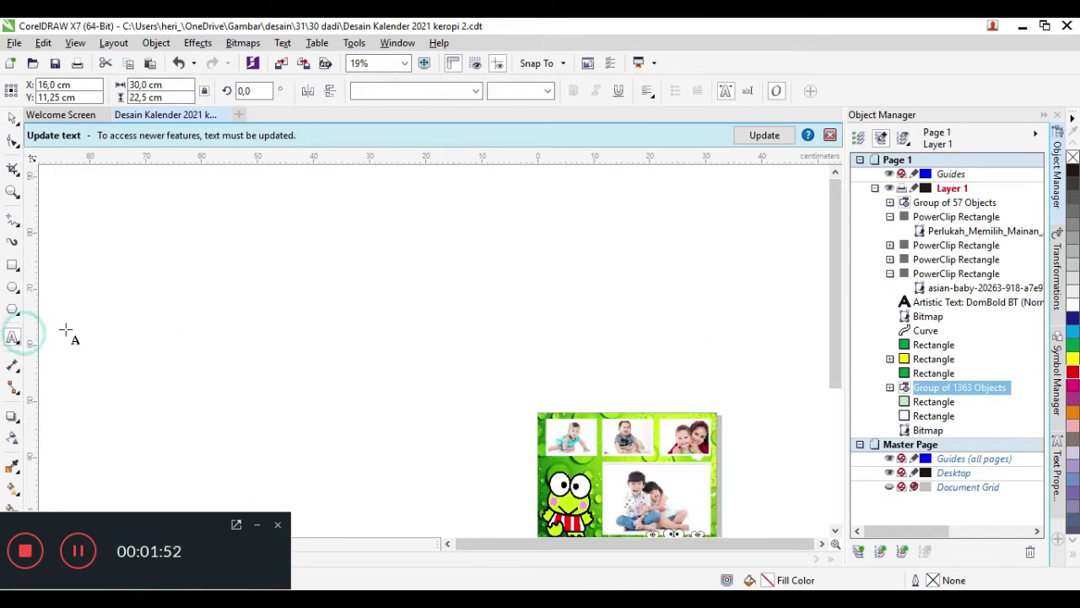
left_click(623, 340)
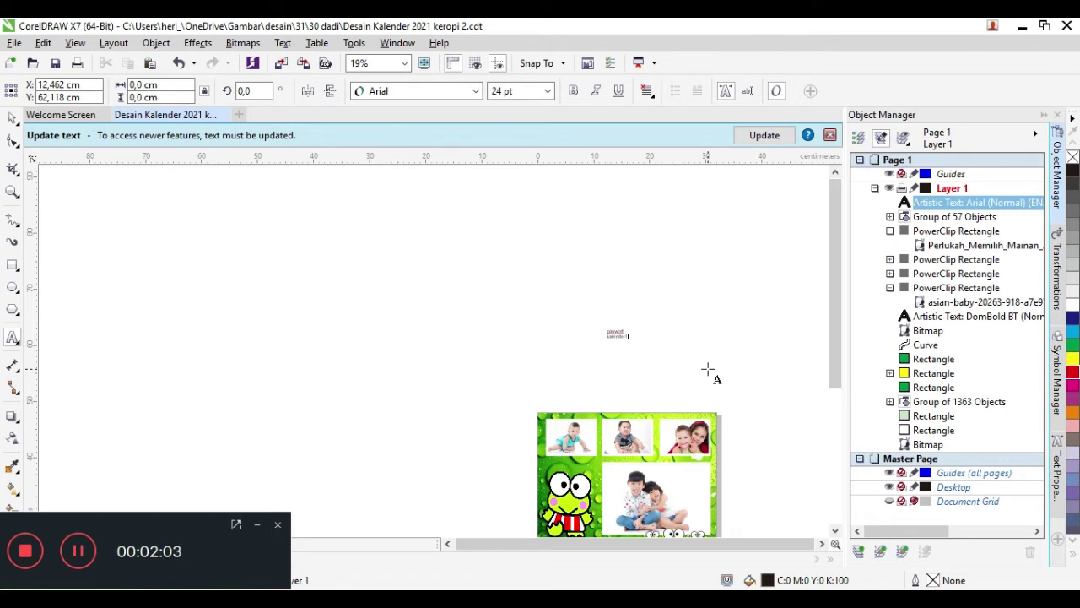
left_click(633, 342)
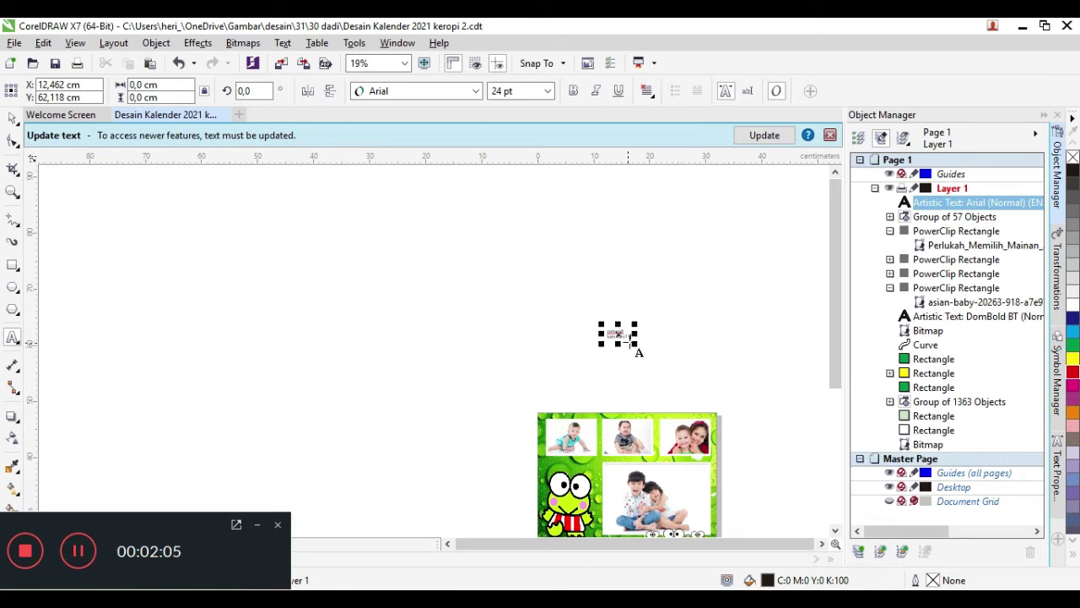
left_click(635, 340)
left_click_drag(654, 357, 695, 386)
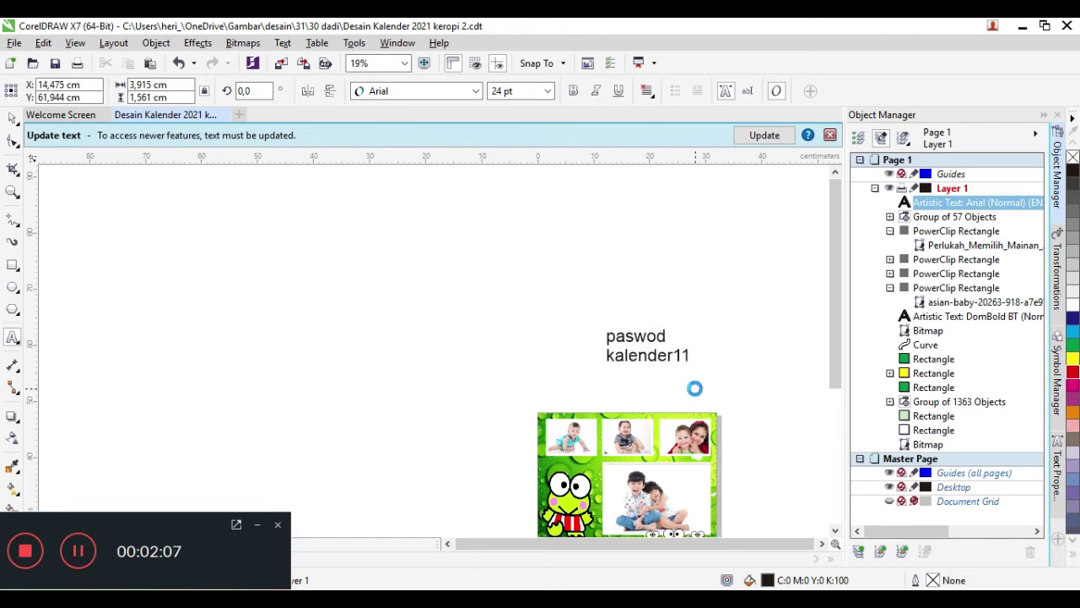
Move the enlarged password note left so it sits above the calendar page.
left_click(646, 345)
left_click_drag(646, 344, 628, 341)
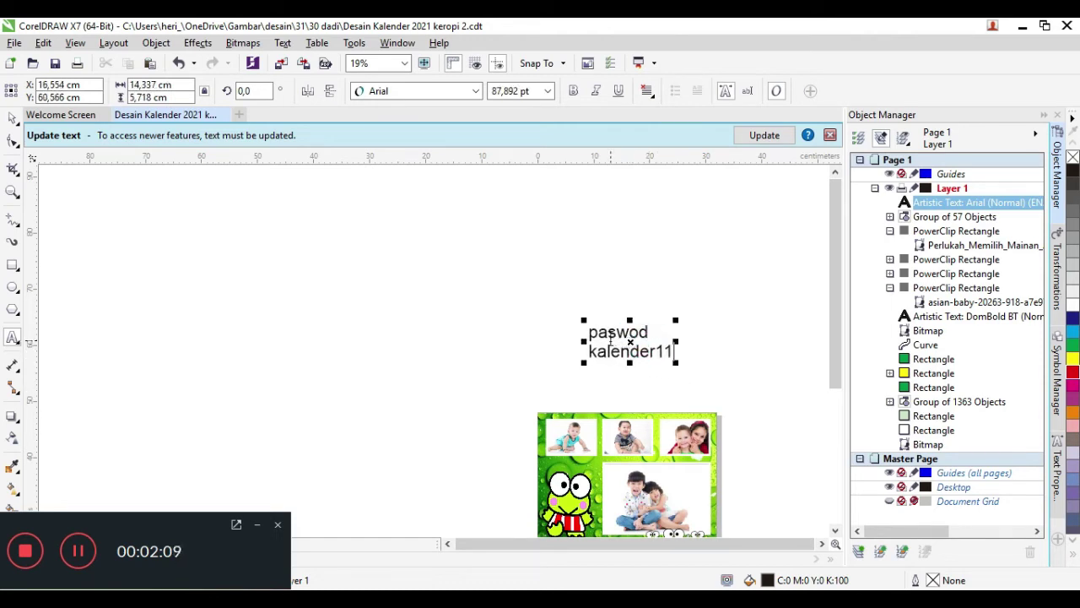
scroll(629, 353, "up", 2)
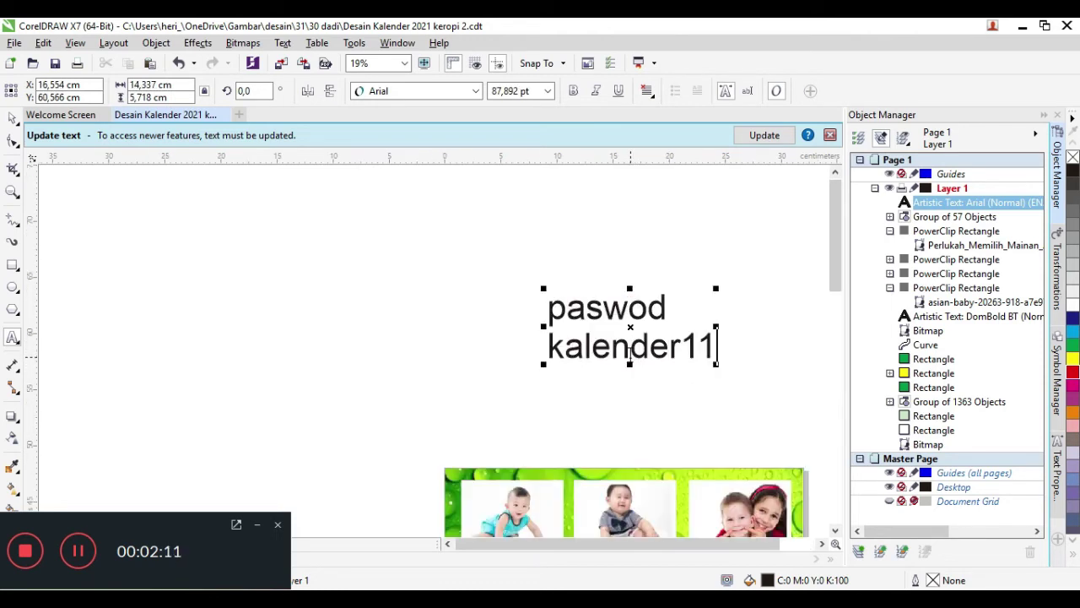
scroll(630, 353, "up", 1)
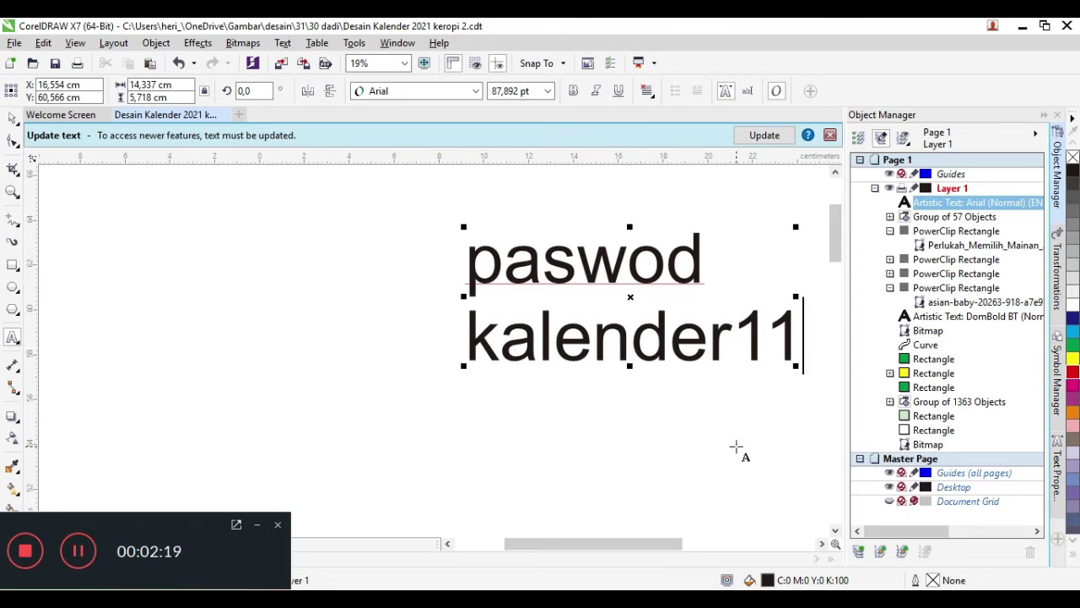
scroll(739, 454, "down", 2)
left_click_drag(835, 366, 837, 434)
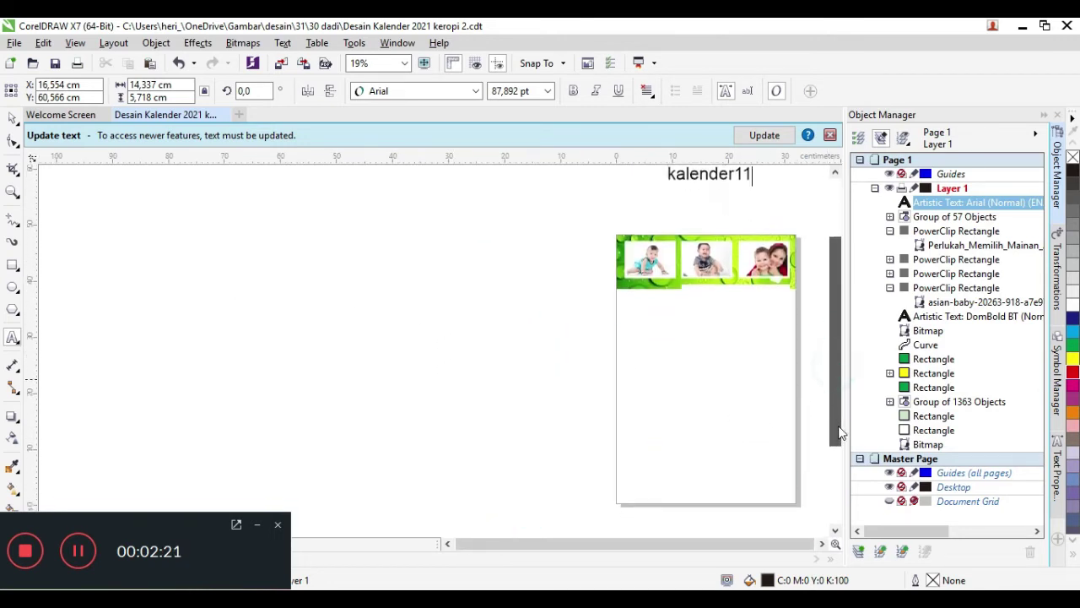